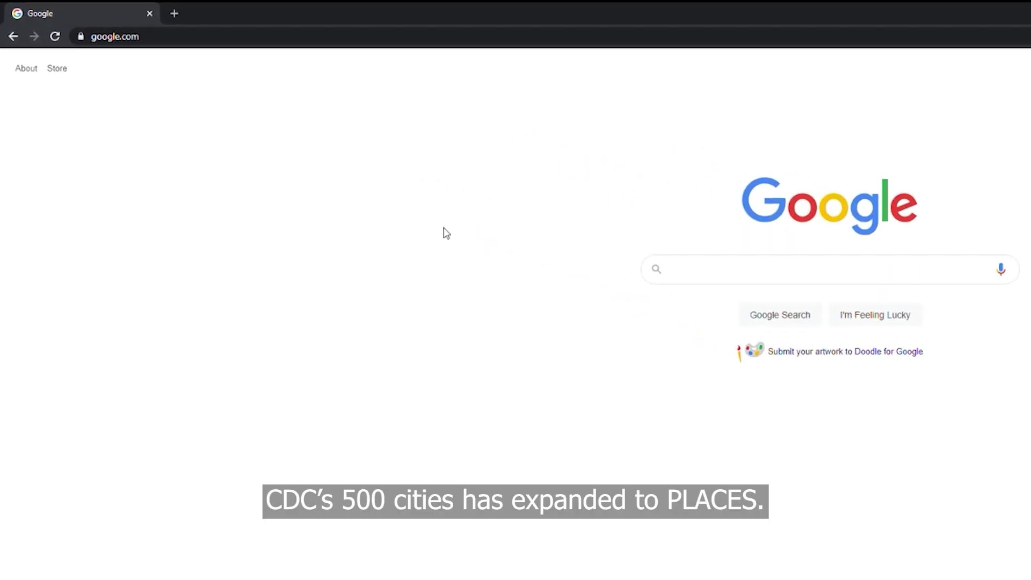
Step: Go to cdc.gov/places and open the PLACES interactive map
{"action": "left_click", "coordinate": [227, 46]}
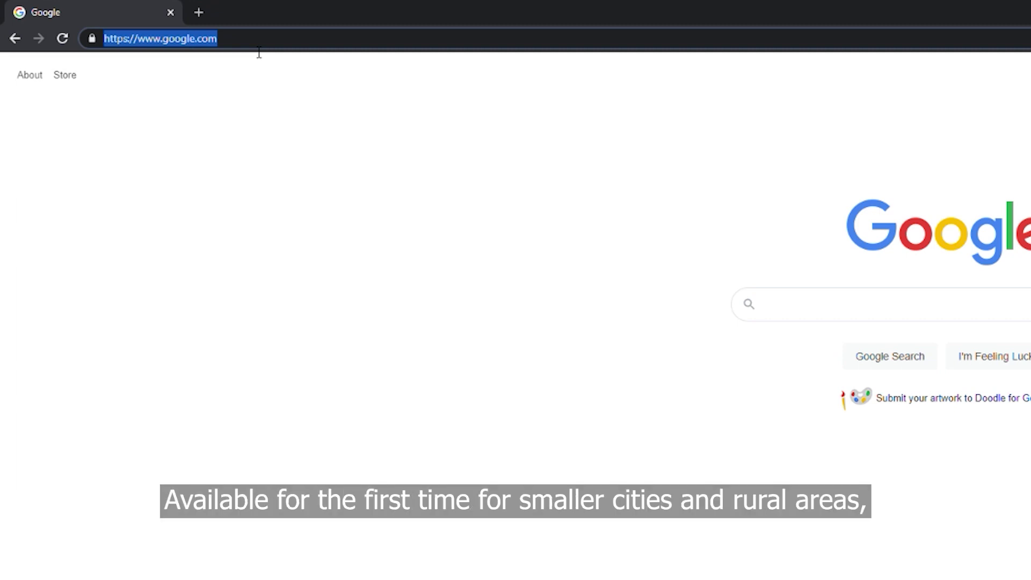
{"action": "type", "text": "cdc.gov/places"}
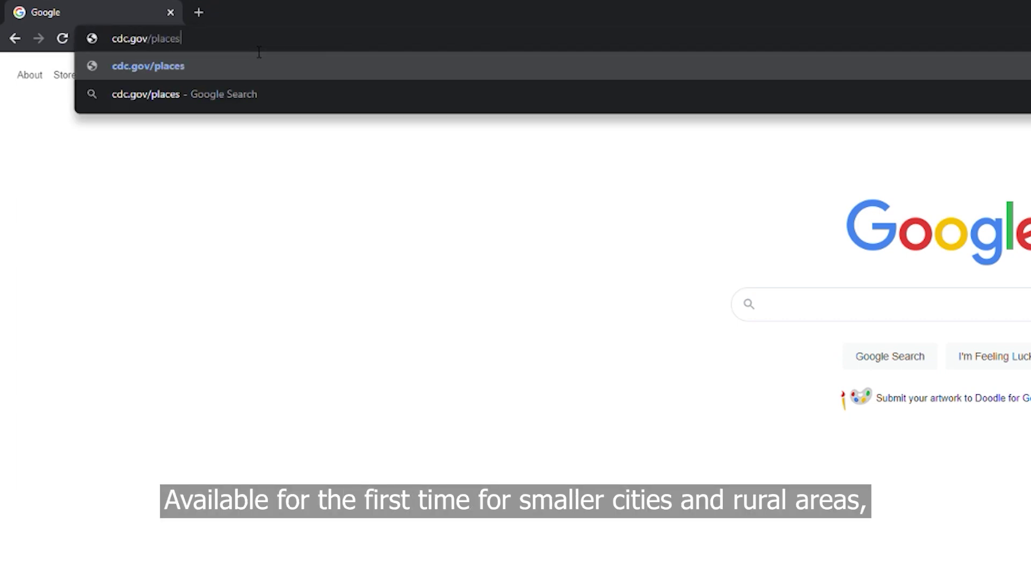
{"action": "key", "text": "Return"}
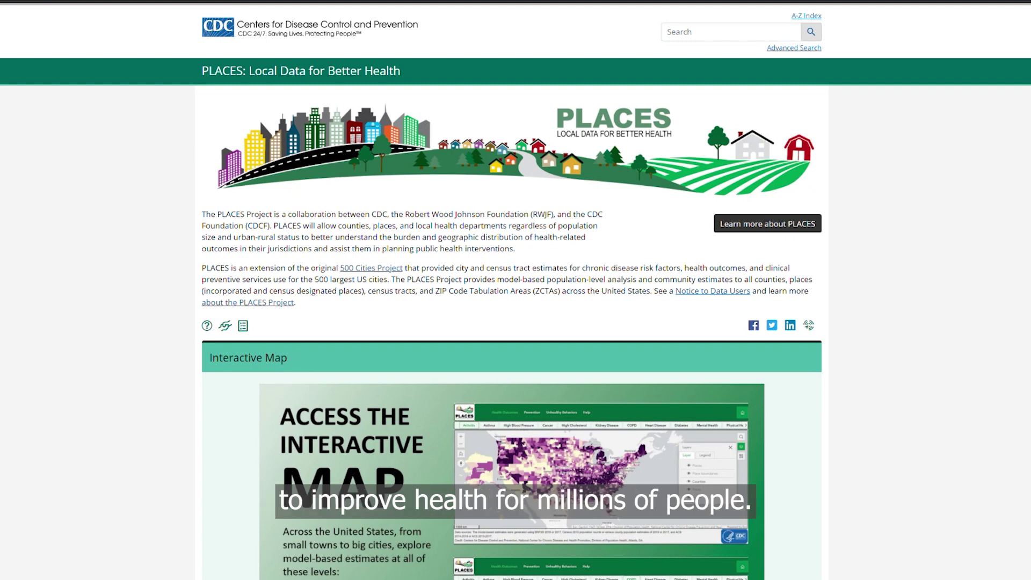
{"action": "scroll", "coordinate": [515, 290], "scroll_direction": "down", "scroll_amount": 6}
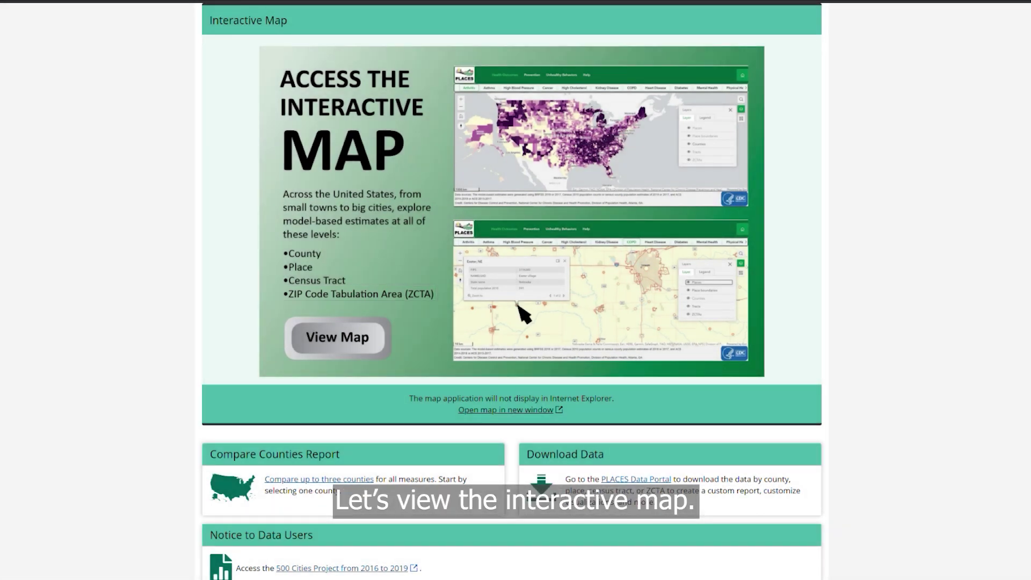
{"action": "left_click", "coordinate": [369, 336]}
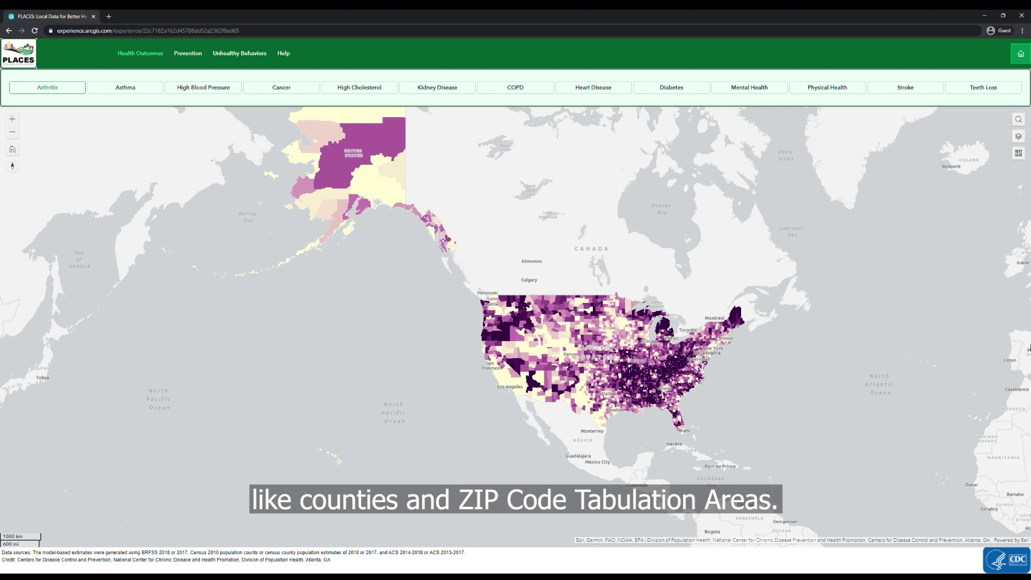
Step: Open the layer list and switch off the Places, Place boundaries, Counties and Tracts layers for the Dallas–Fort Worth area
{"action": "left_click", "coordinate": [1017, 138]}
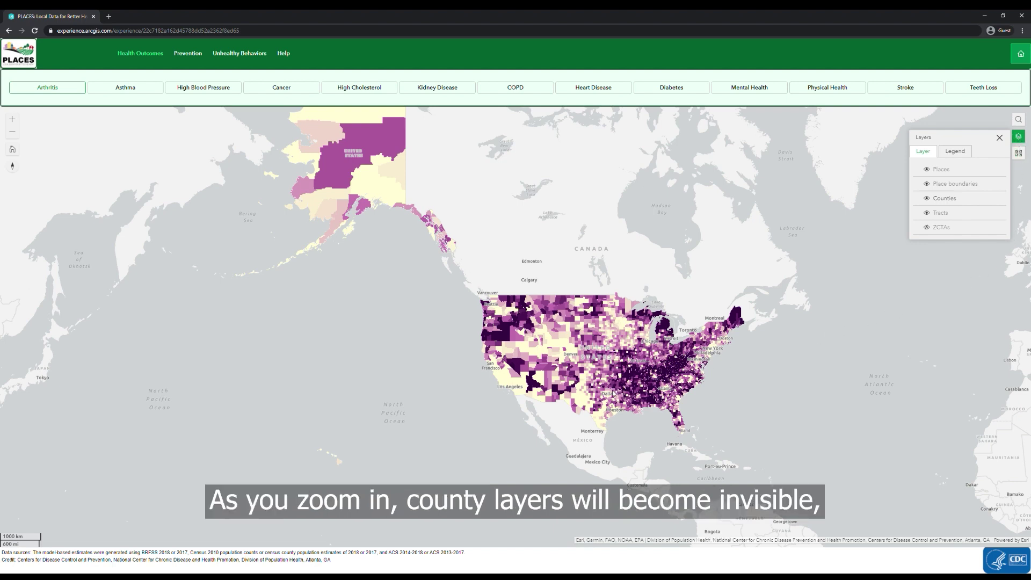
{"action": "scroll", "coordinate": [610, 395], "scroll_direction": "up", "scroll_amount": 3}
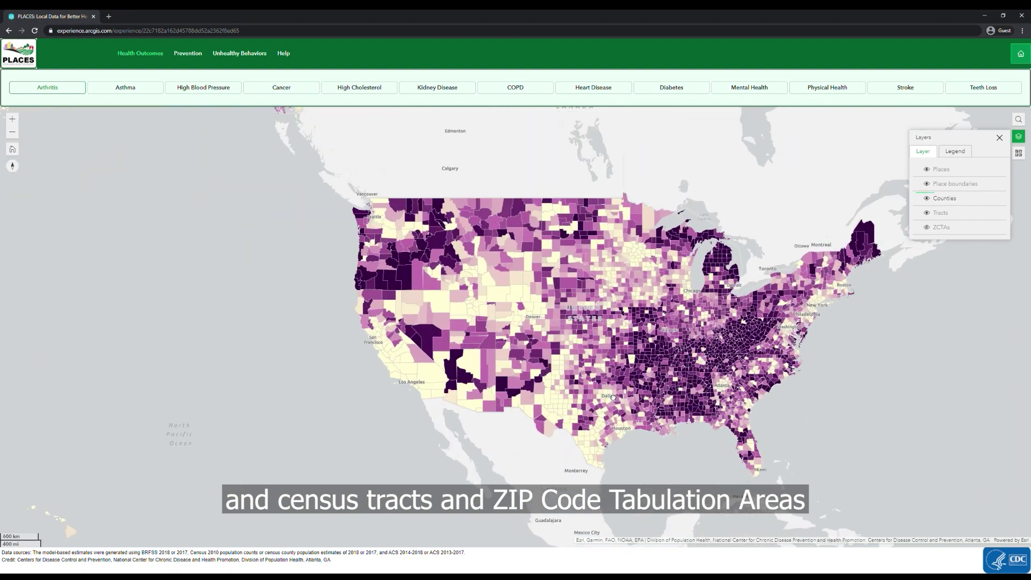
{"action": "scroll", "coordinate": [614, 399], "scroll_direction": "up", "scroll_amount": 4}
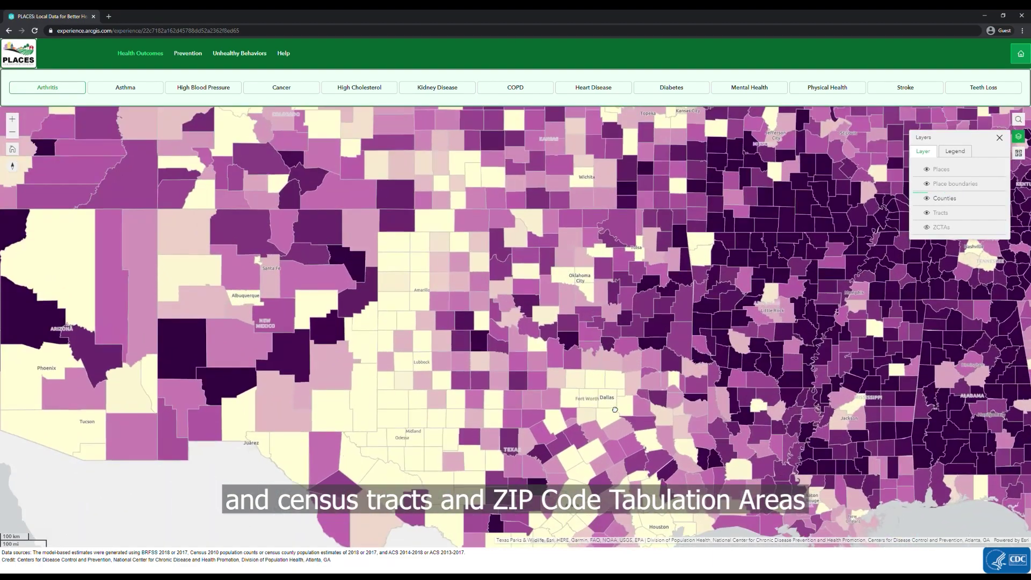
{"action": "scroll", "coordinate": [614, 404], "scroll_direction": "up", "scroll_amount": 1}
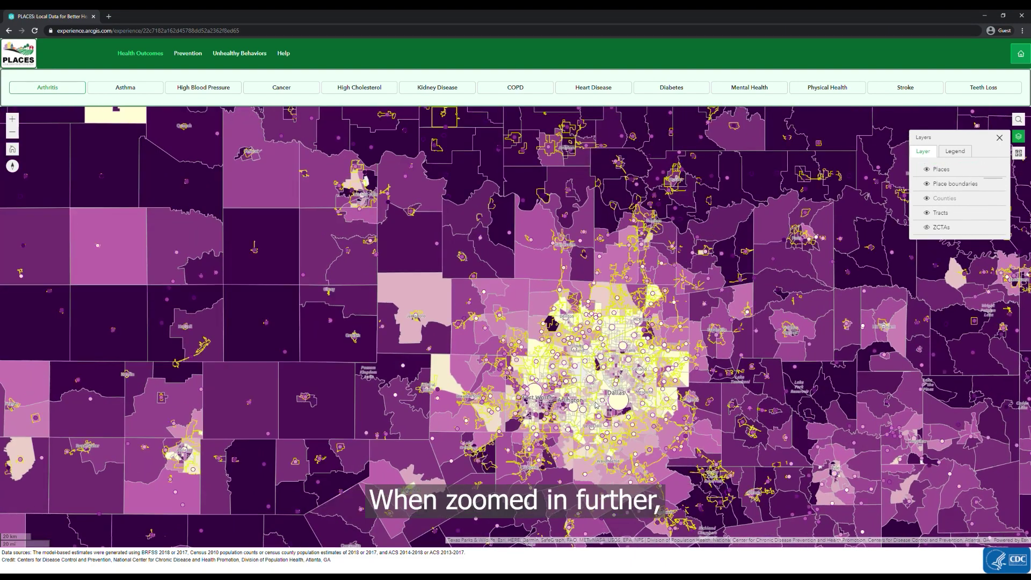
{"action": "scroll", "coordinate": [597, 407], "scroll_direction": "up", "scroll_amount": 2}
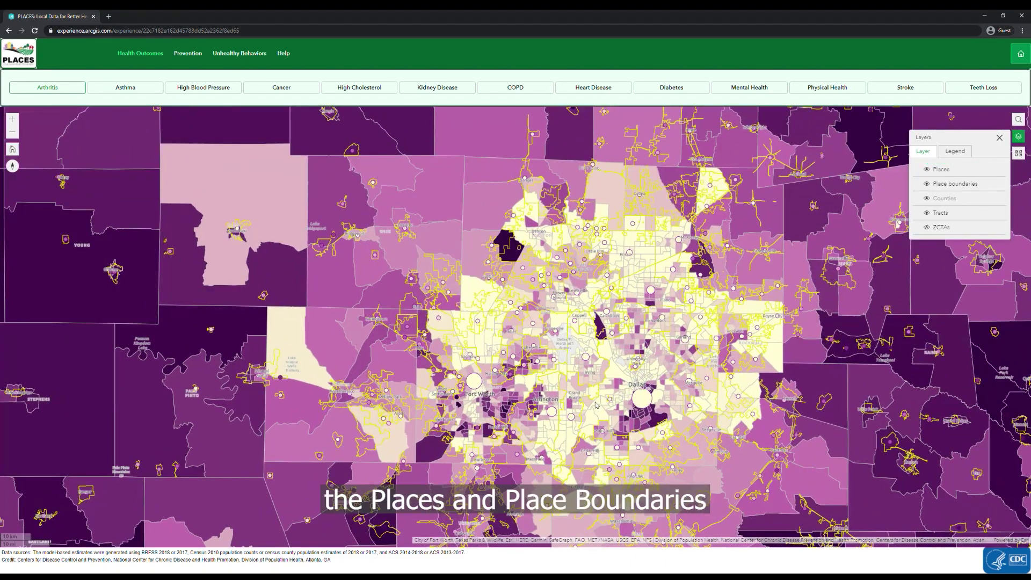
{"action": "scroll", "coordinate": [597, 405], "scroll_direction": "up", "scroll_amount": 1}
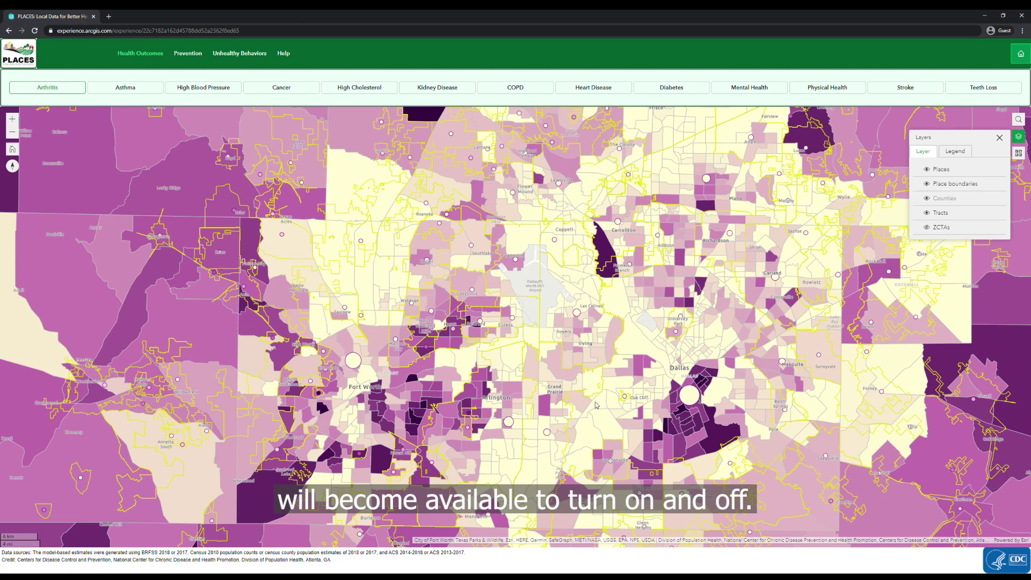
{"action": "left_click", "coordinate": [940, 172]}
{"action": "left_click", "coordinate": [947, 185]}
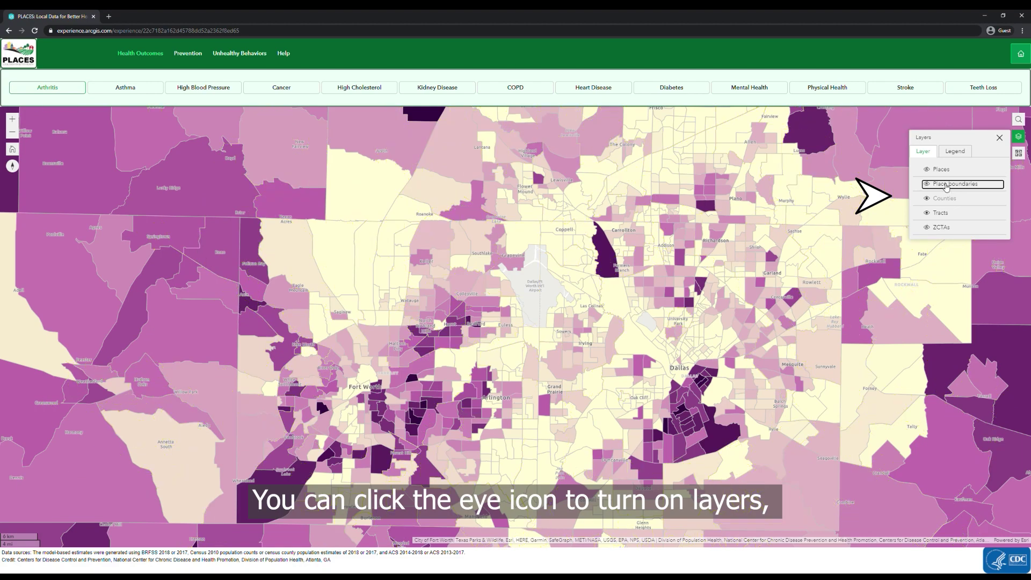
{"action": "left_click", "coordinate": [948, 199]}
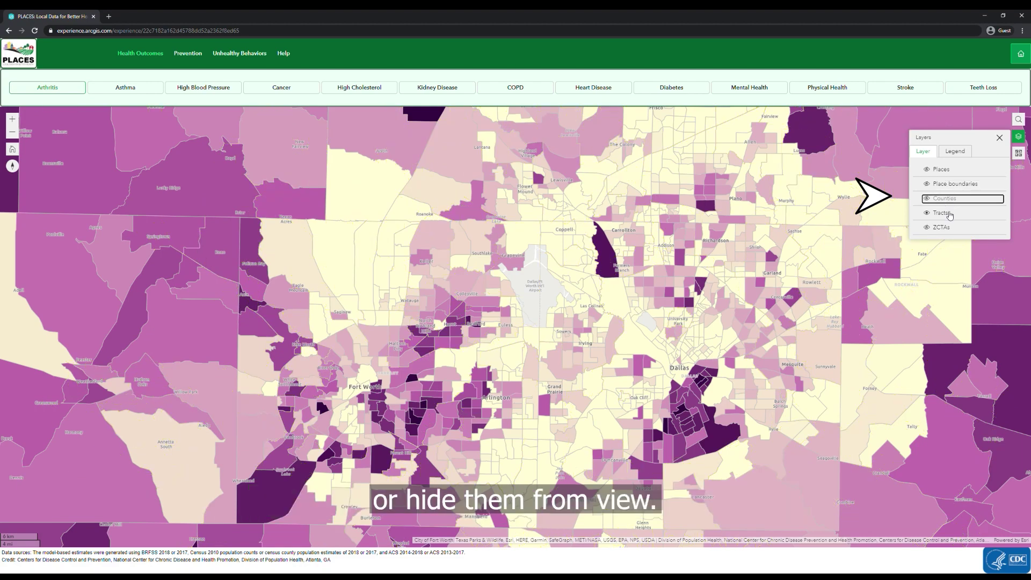
{"action": "left_click", "coordinate": [950, 214]}
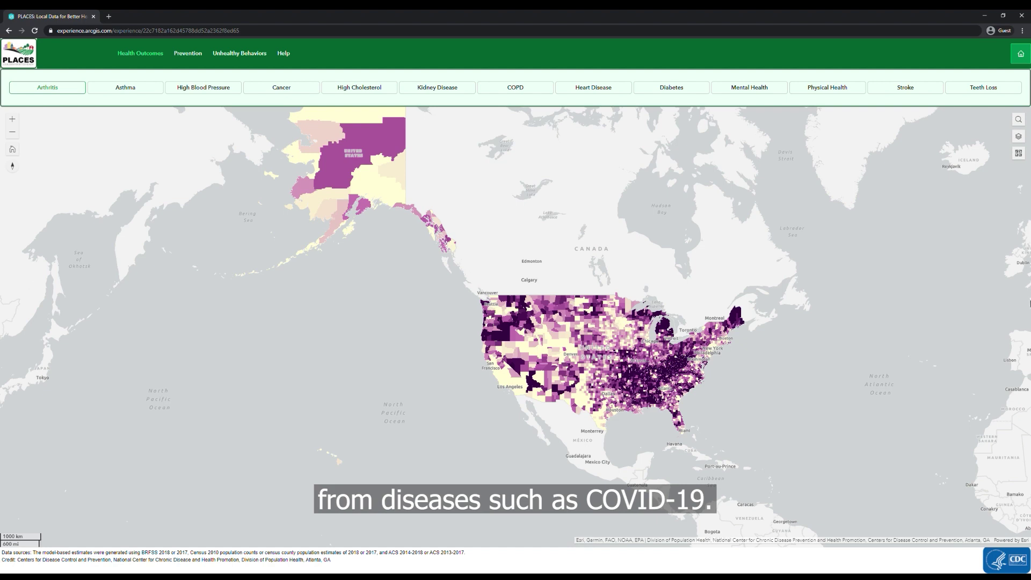
Step: Display the COPD health outcome and locate Brownsville, TX, USA on the map
{"action": "left_click", "coordinate": [520, 96]}
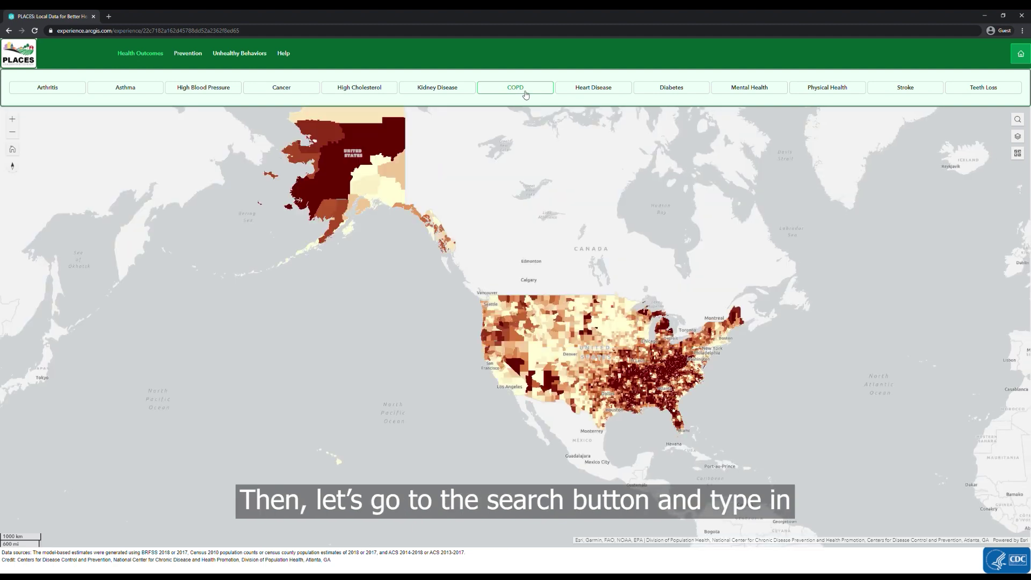
{"action": "left_click", "coordinate": [1017, 120]}
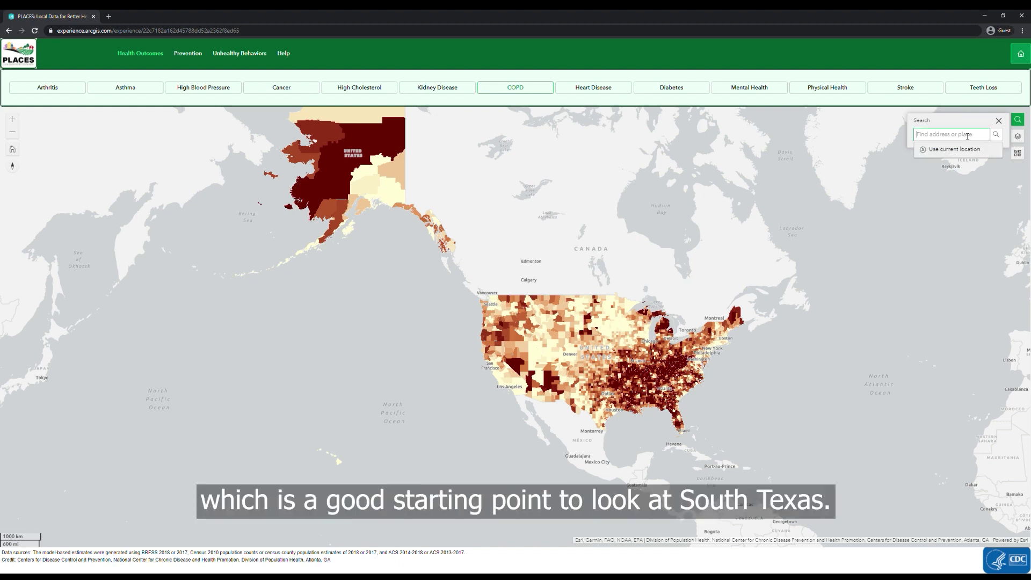
{"action": "type", "text": "Brownsville"}
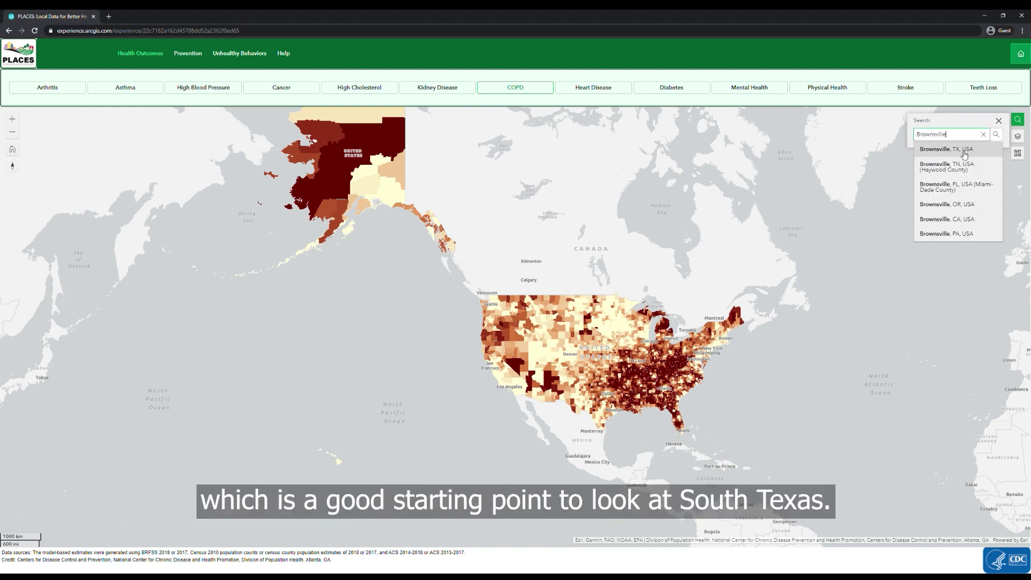
{"action": "left_click", "coordinate": [962, 155]}
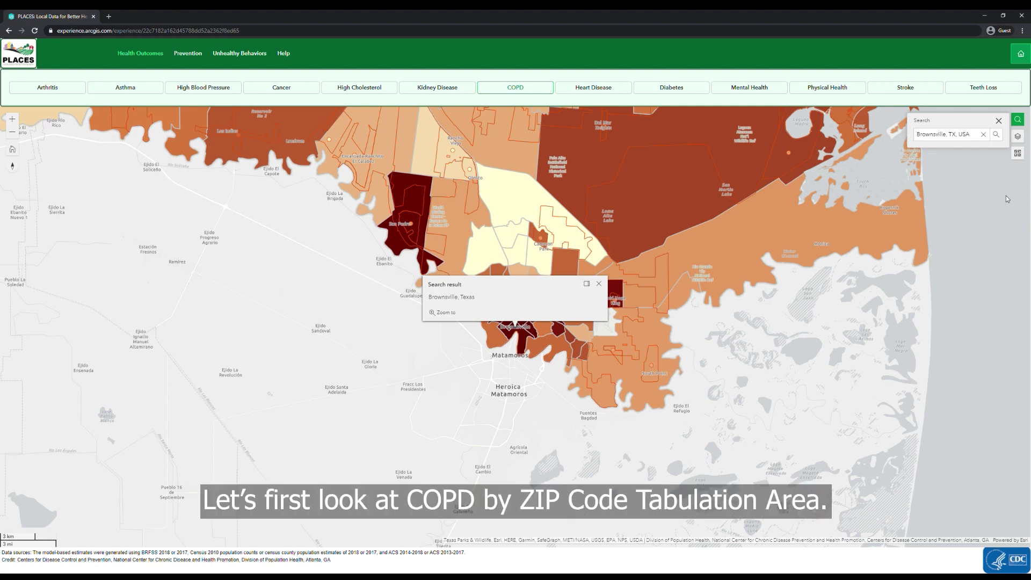
Step: Switch off the Places, Place boundaries, Counties and Tracts layers and turn on the ZCTAs layer
{"action": "left_click", "coordinate": [1018, 139]}
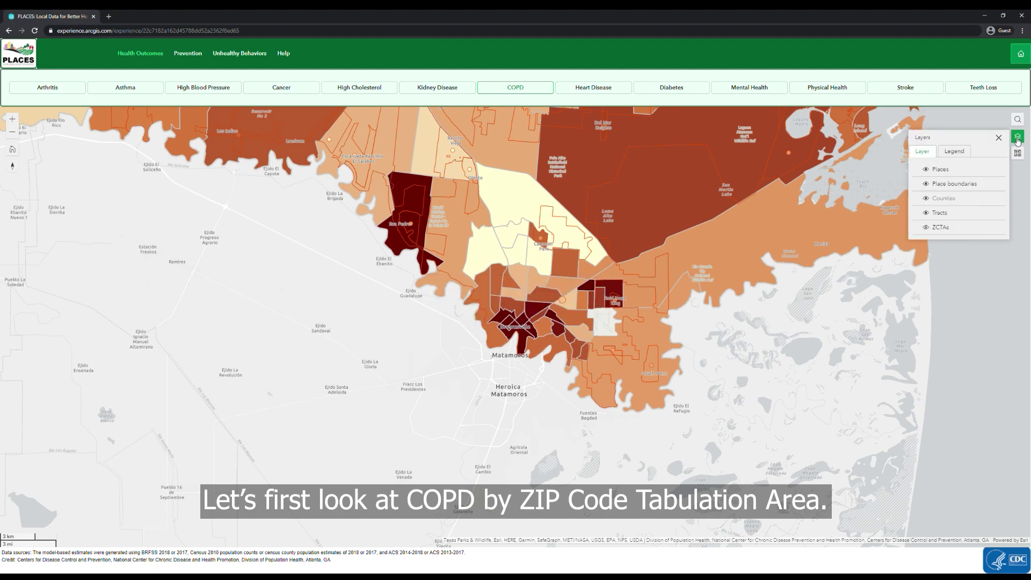
{"action": "left_click", "coordinate": [947, 171]}
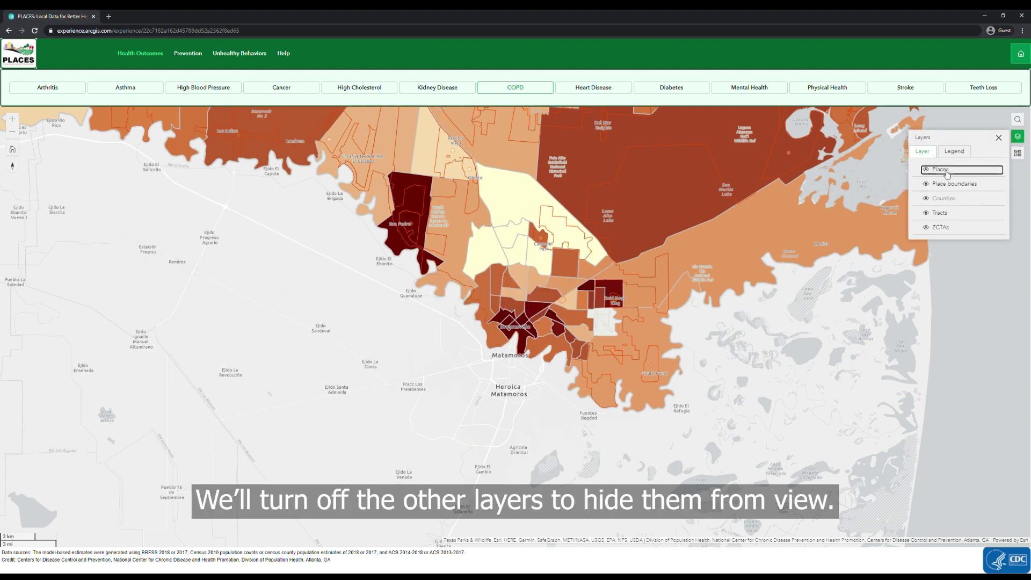
{"action": "left_click", "coordinate": [943, 185]}
{"action": "left_click", "coordinate": [943, 200]}
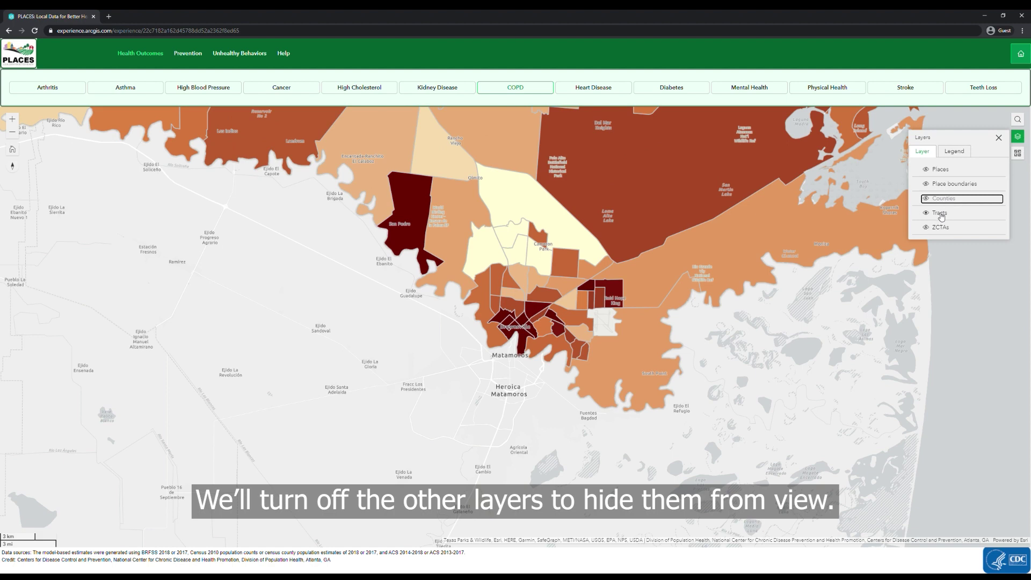
{"action": "left_click", "coordinate": [940, 214]}
{"action": "left_click", "coordinate": [942, 228]}
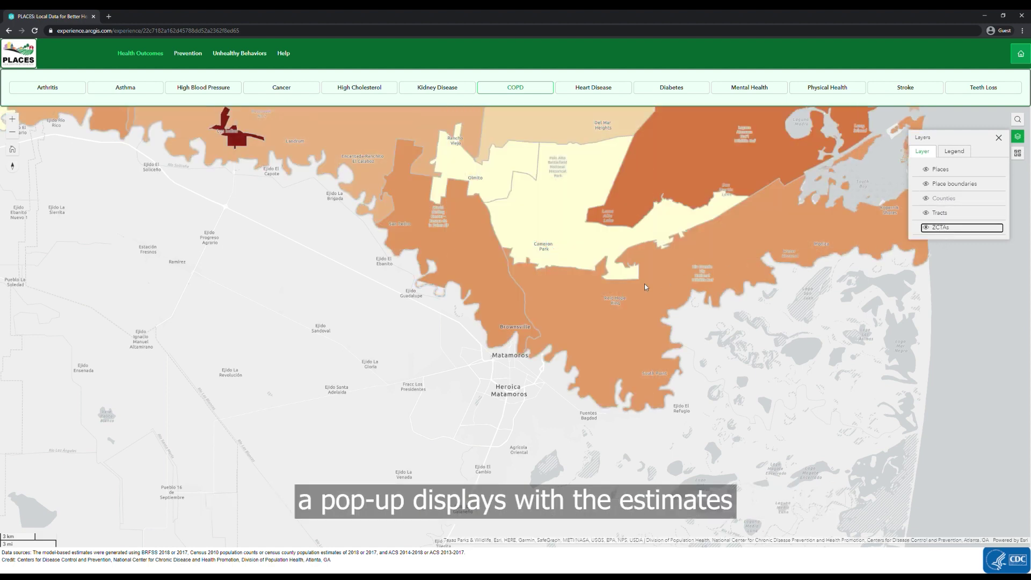
Step: View the COPD estimate for the Brownsville ZIP code area, check it against the map legend, and close the estimate
{"action": "left_click", "coordinate": [506, 315]}
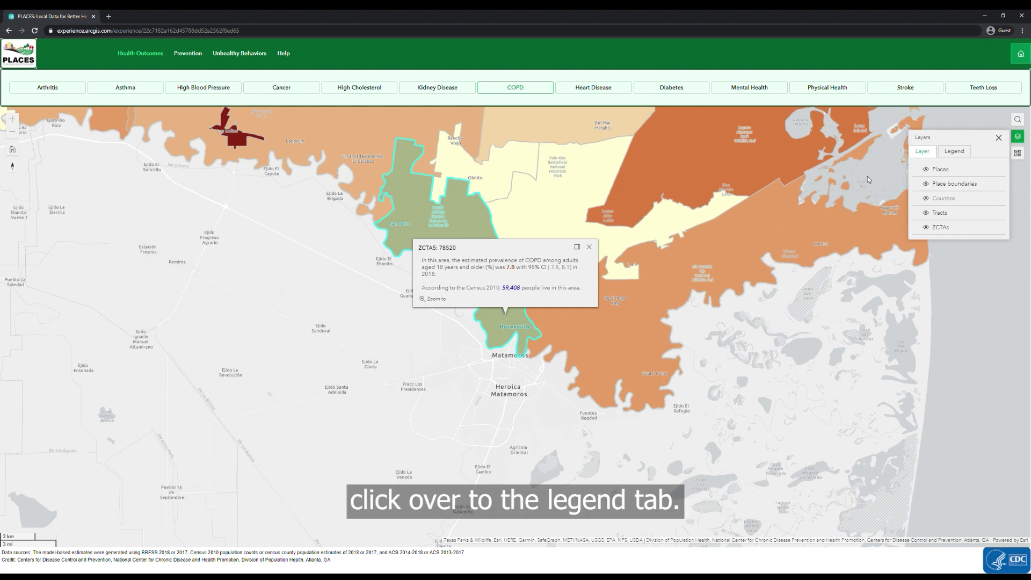
{"action": "left_click", "coordinate": [955, 152]}
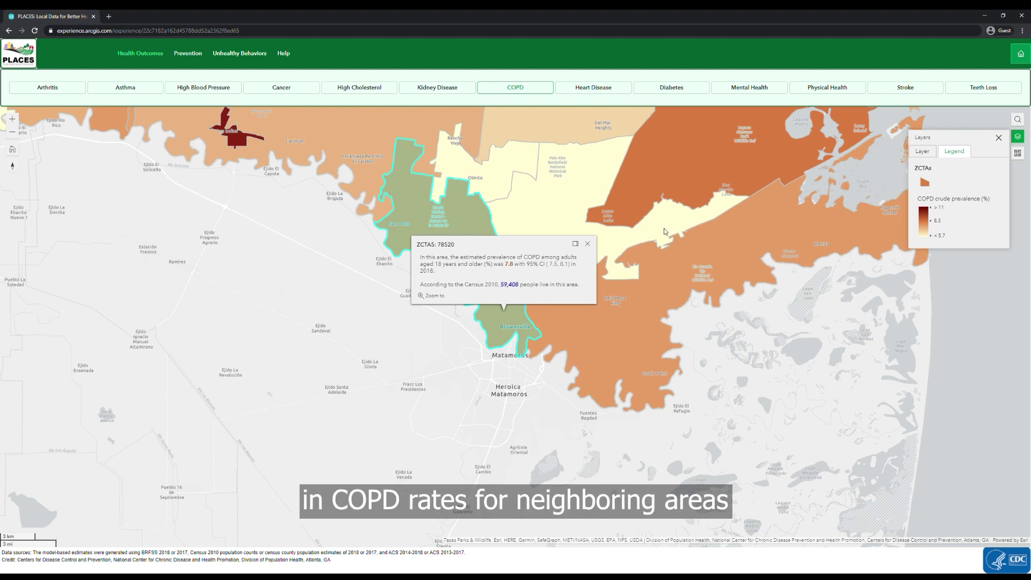
{"action": "left_click", "coordinate": [588, 244]}
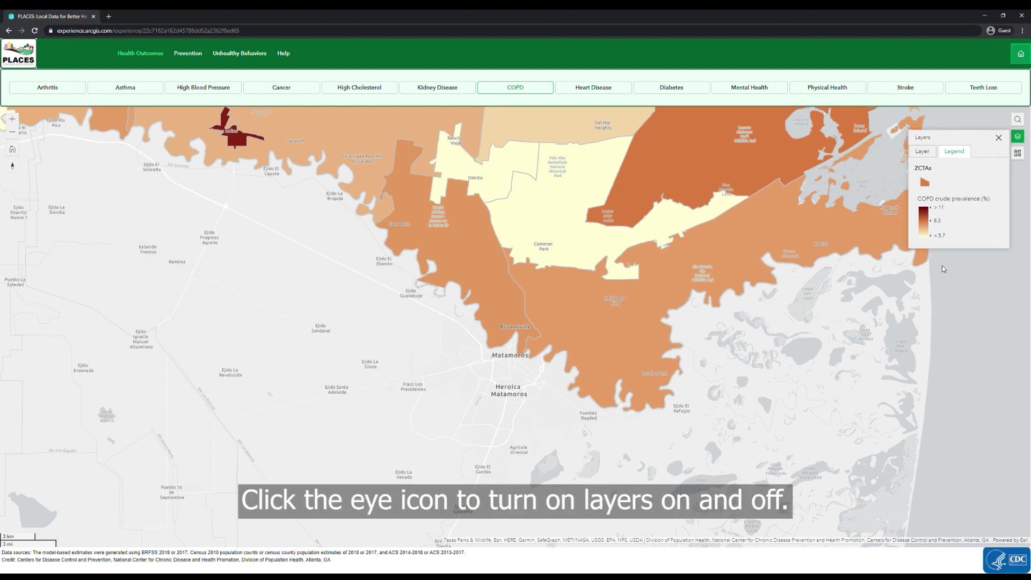
Step: Turn on the Tracts layer and view the census tract and ZCTA estimates for a spot in central Brownsville
{"action": "left_click", "coordinate": [922, 152]}
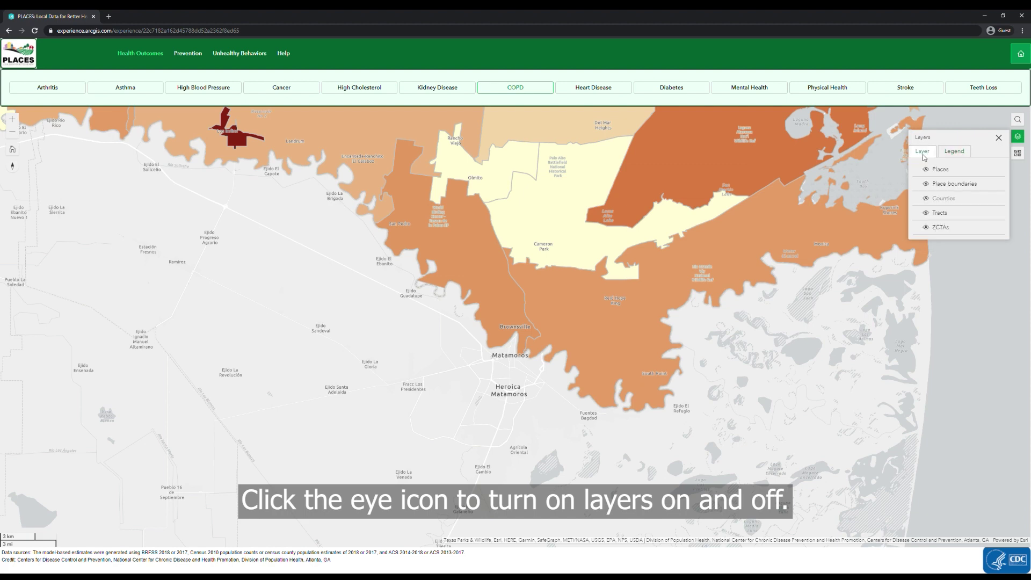
{"action": "left_click", "coordinate": [930, 213]}
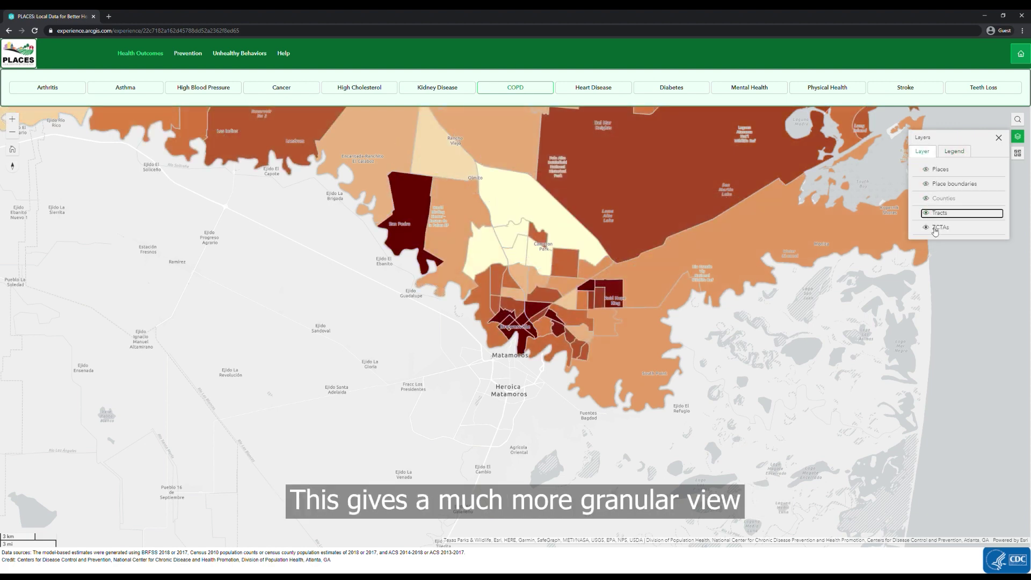
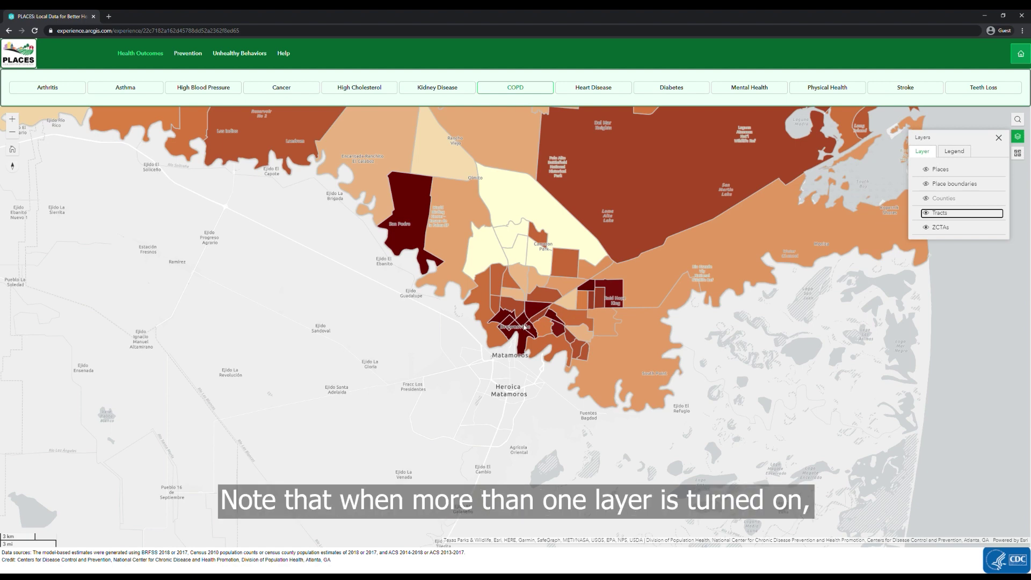
{"action": "left_click", "coordinate": [516, 331]}
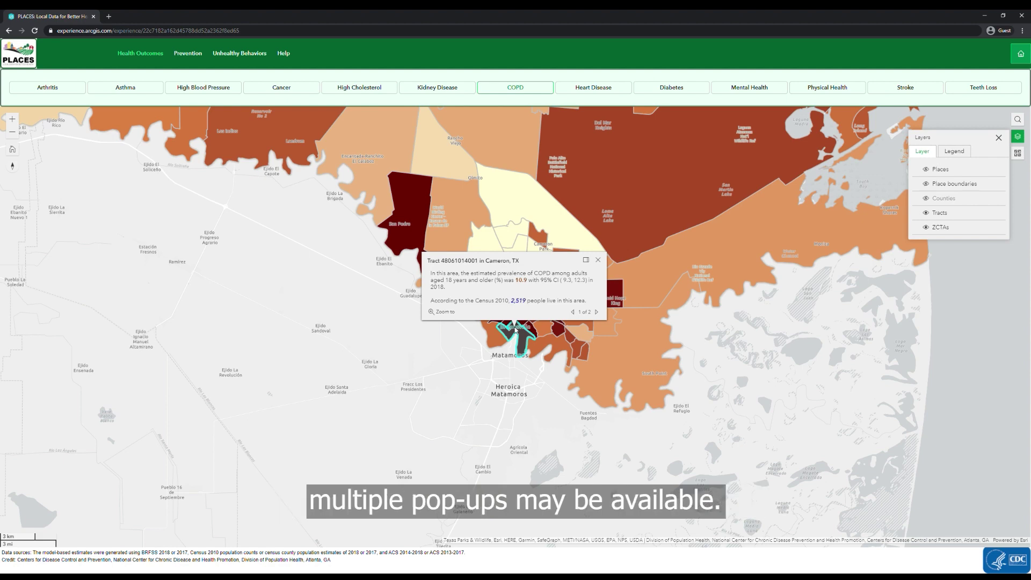
{"action": "left_click", "coordinate": [598, 315]}
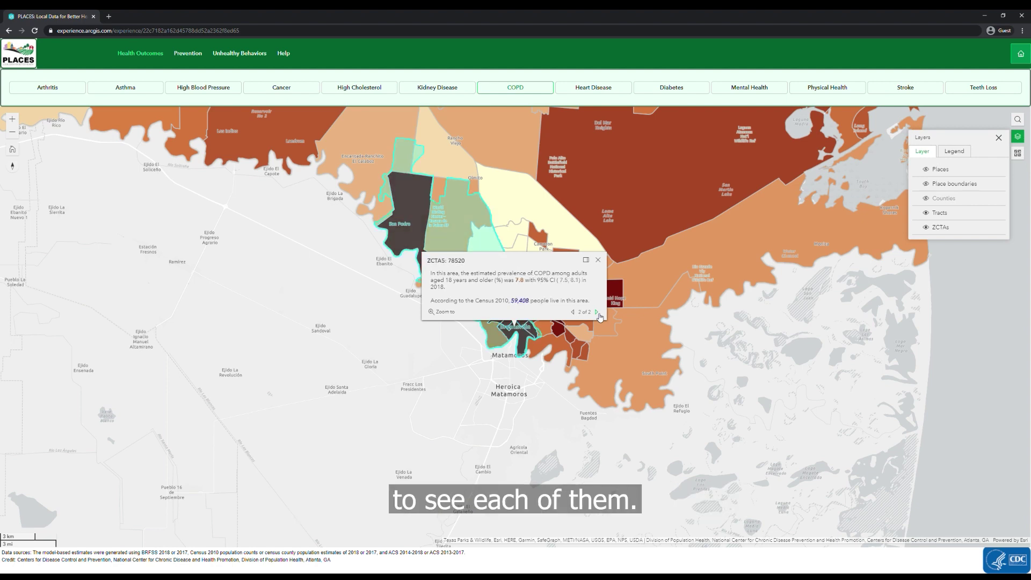
Step: Try docking the estimate pop-up with the layer list closed, and dismiss the pop-up
{"action": "left_click", "coordinate": [587, 260]}
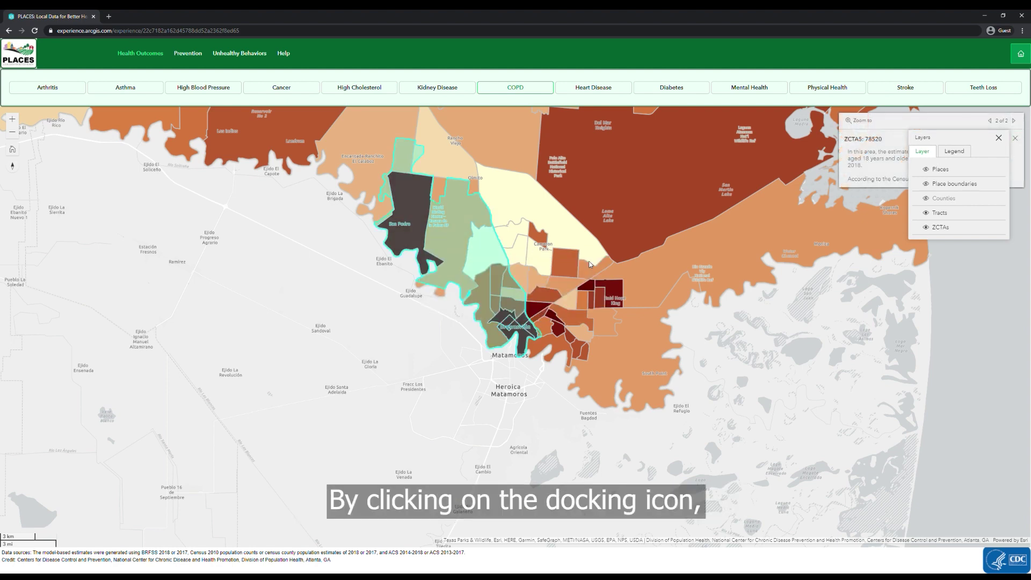
{"action": "left_click", "coordinate": [1000, 139]}
{"action": "left_click", "coordinate": [1001, 138]}
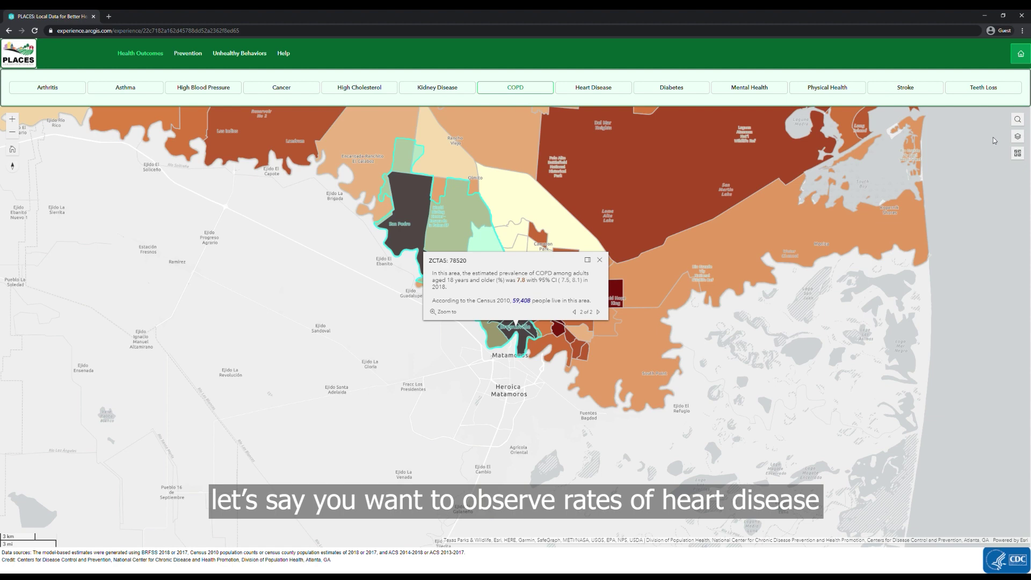
{"action": "left_click", "coordinate": [600, 261]}
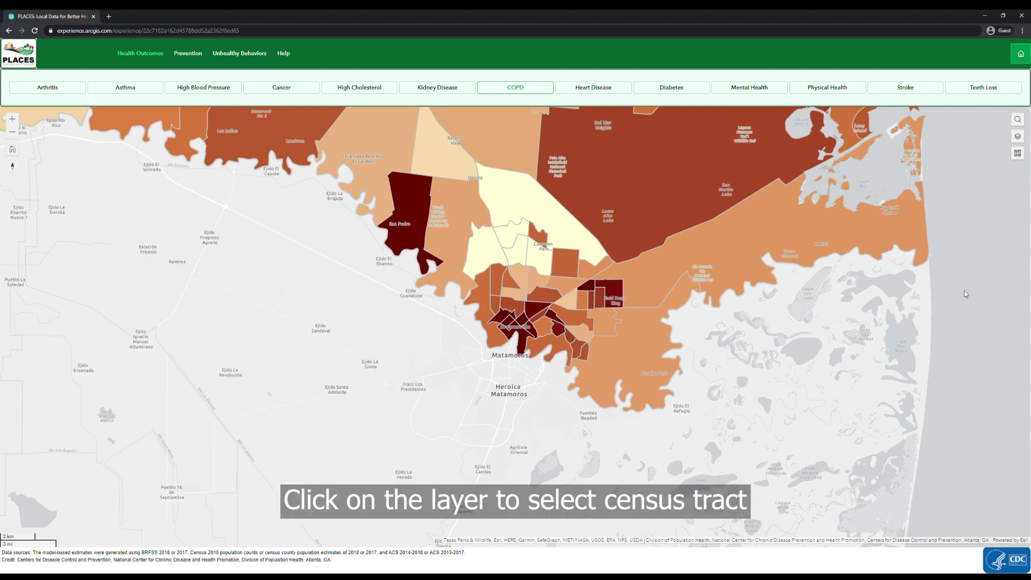
Step: Reopen the layer list and hide the ZCTAs layer so only census tracts are shown
{"action": "left_click", "coordinate": [1016, 138]}
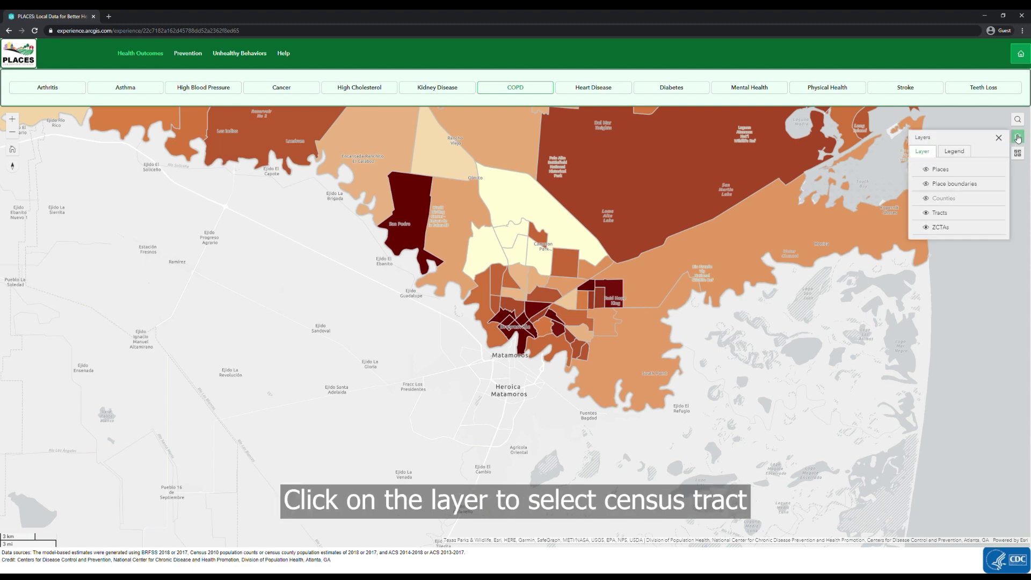
{"action": "left_click", "coordinate": [950, 228]}
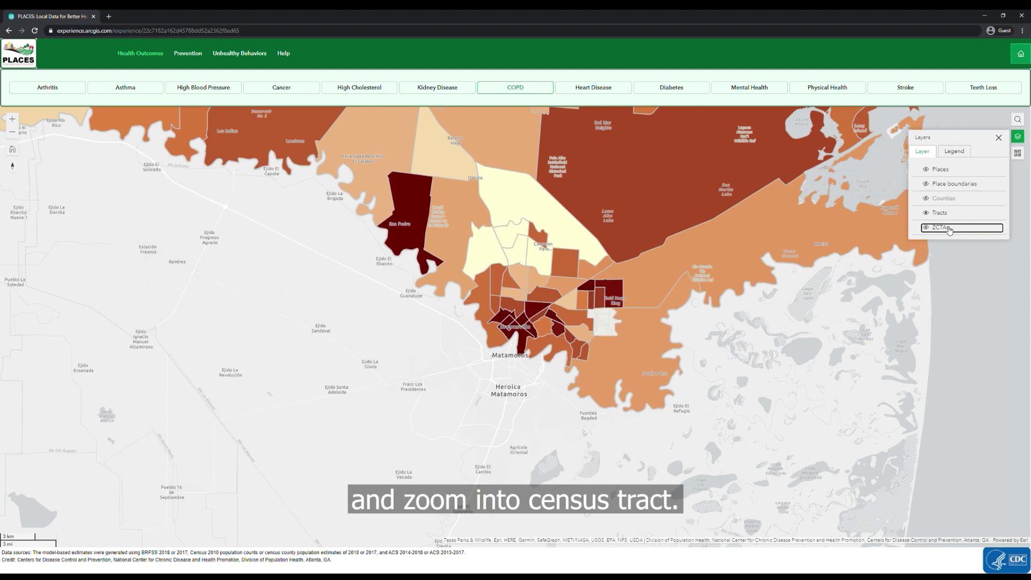
Step: View the Heart Disease and Diabetes tract maps around Brownsville, and check the legend for Diabetes crude prevalence
{"action": "left_click", "coordinate": [960, 259]}
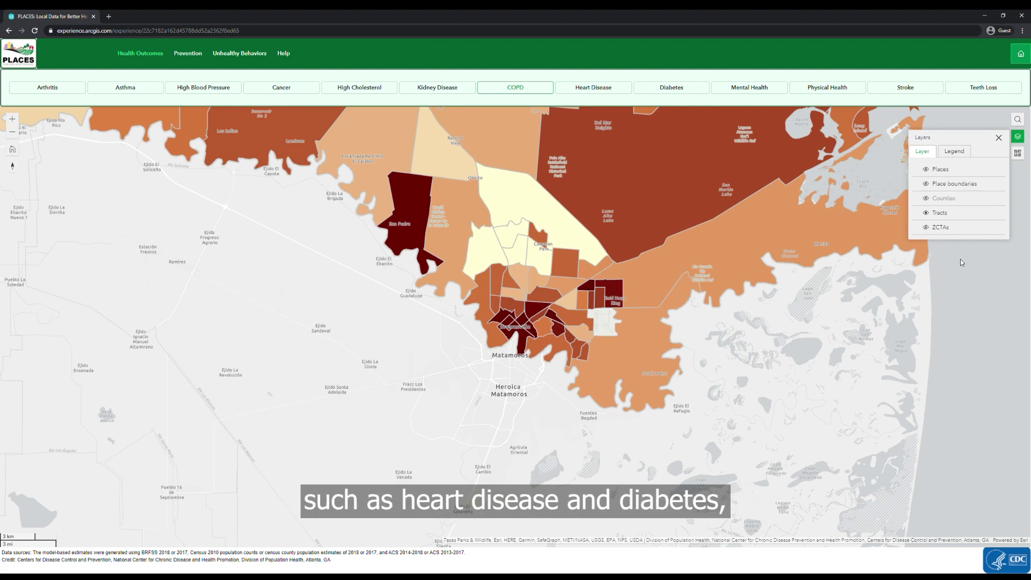
{"action": "left_click", "coordinate": [610, 90]}
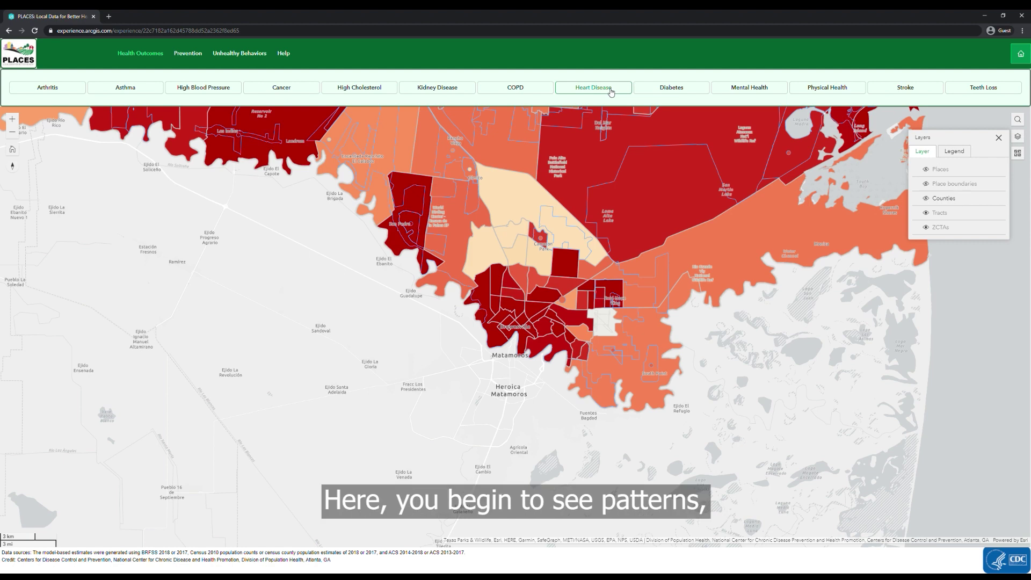
{"action": "left_click", "coordinate": [678, 94]}
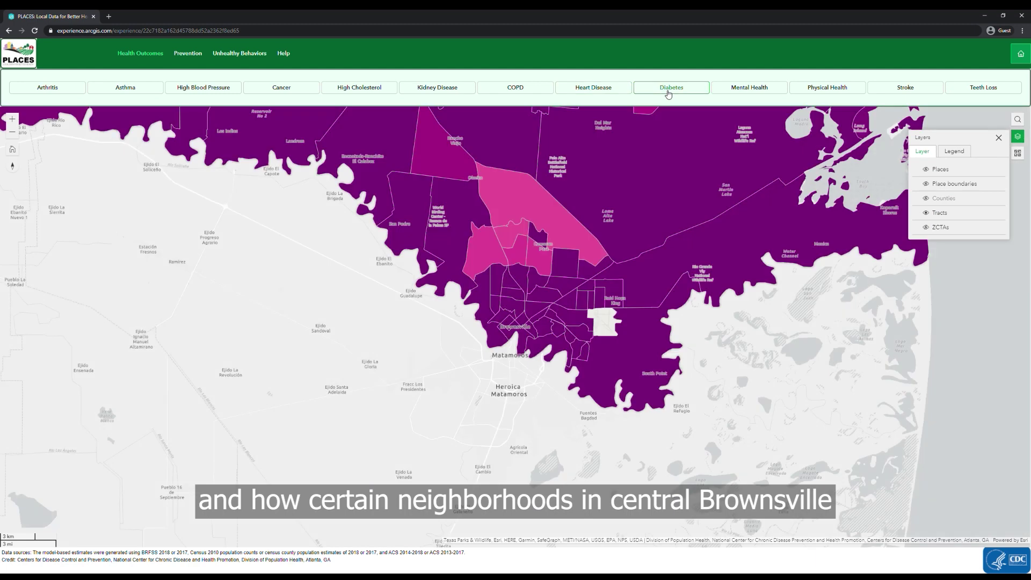
{"action": "left_click", "coordinate": [960, 152]}
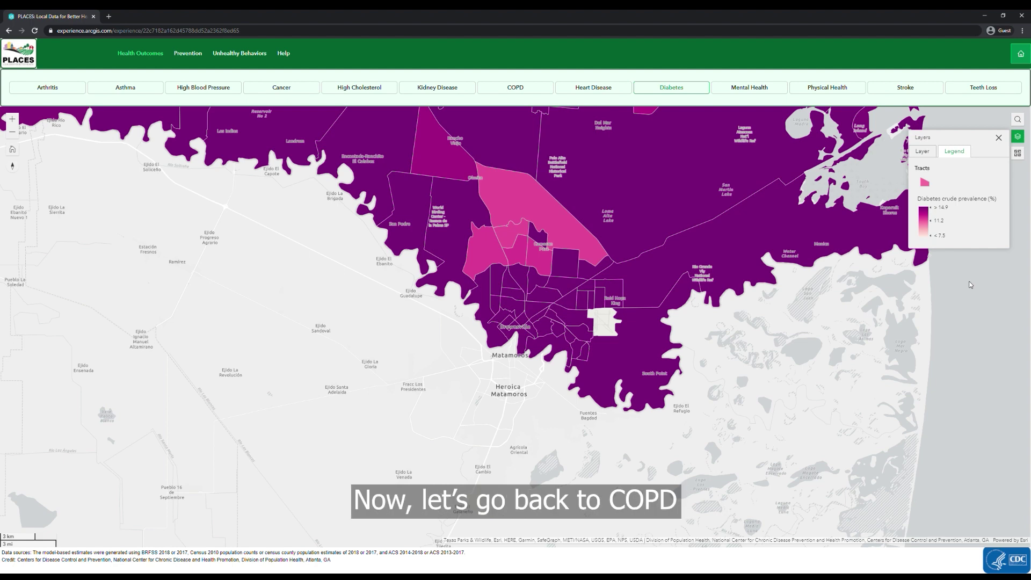
Step: Return to the COPD map and replace the Tracts layer with the Places layer
{"action": "left_click", "coordinate": [530, 91]}
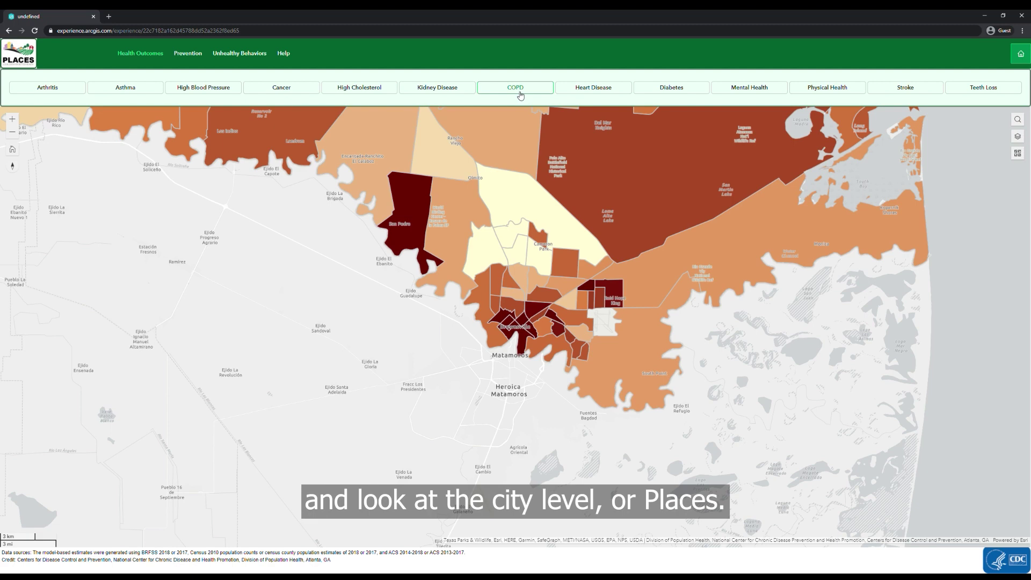
{"action": "left_click", "coordinate": [1017, 136]}
{"action": "left_click", "coordinate": [948, 213]}
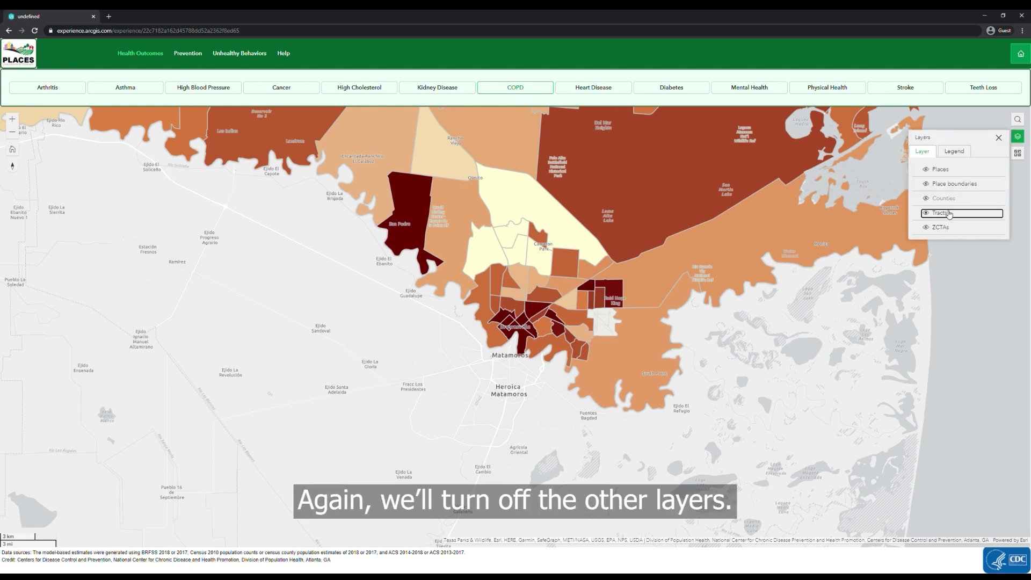
{"action": "left_click", "coordinate": [945, 170]}
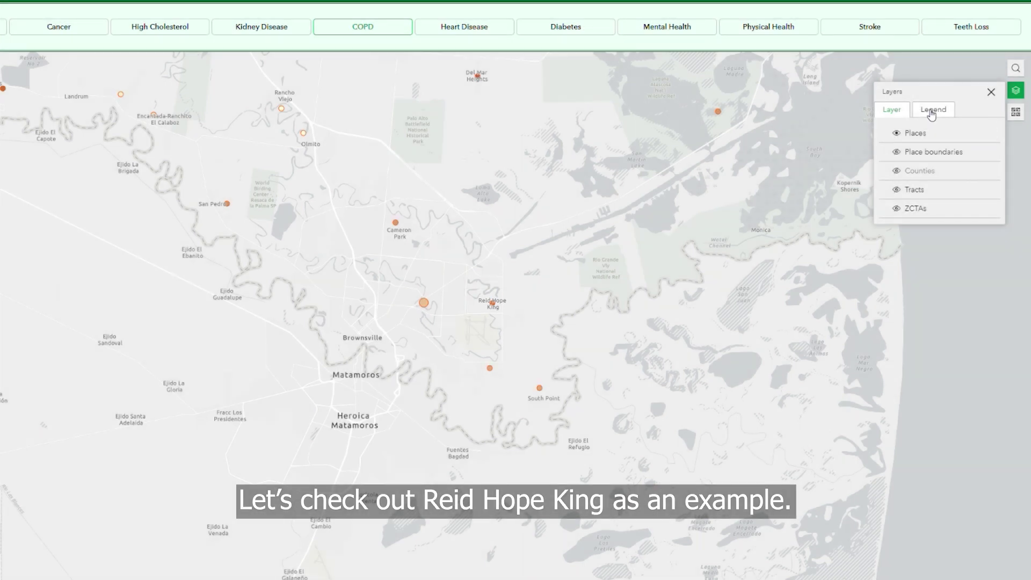
Step: Check the COPD legend for Places, and turn on the Tracts and Place boundaries layers
{"action": "left_click", "coordinate": [932, 110]}
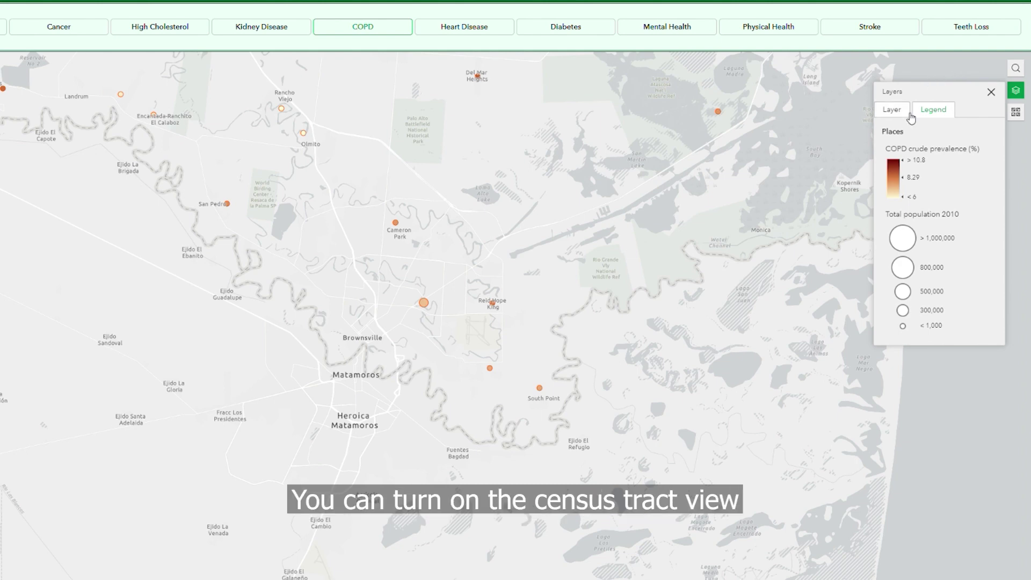
{"action": "left_click", "coordinate": [892, 110]}
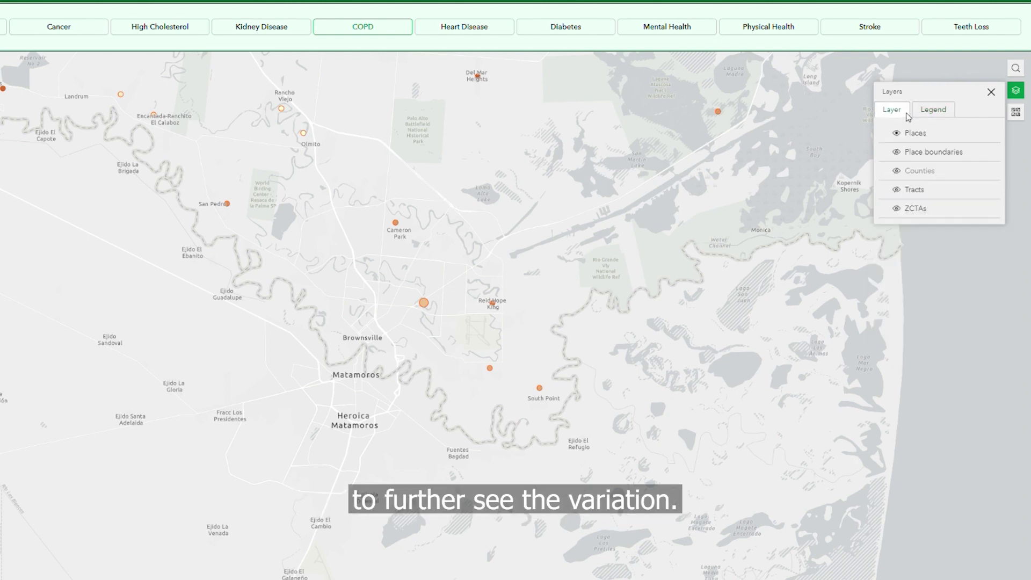
{"action": "left_click", "coordinate": [904, 192]}
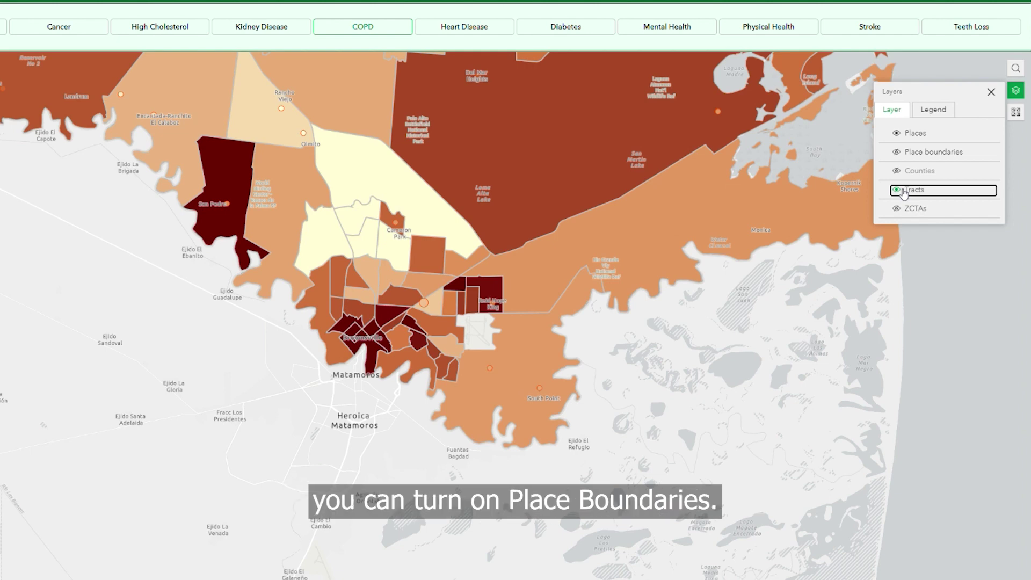
{"action": "left_click", "coordinate": [912, 157]}
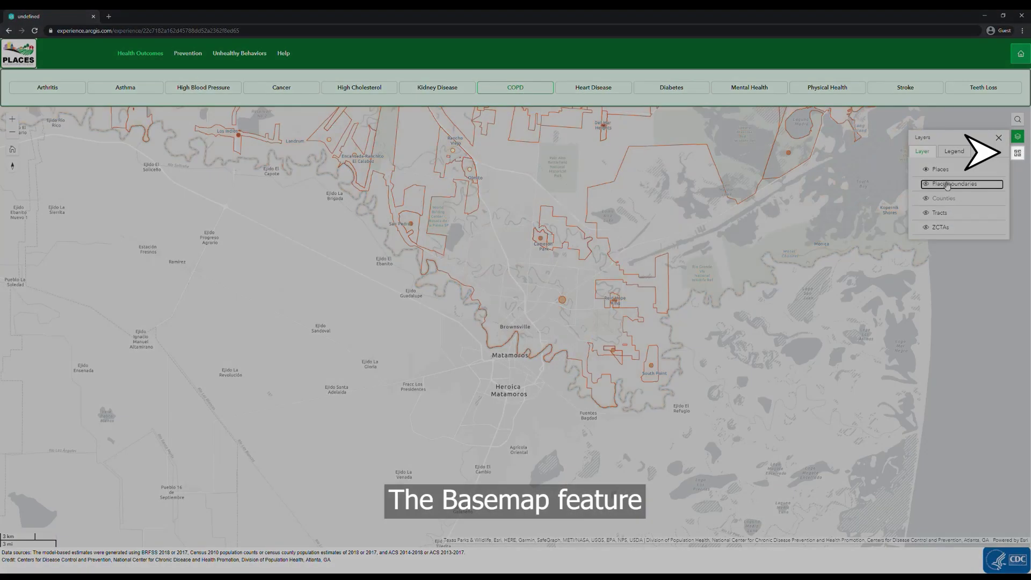
Step: Preview the Imagery basemap and change the map's basemap to Streets
{"action": "left_click", "coordinate": [1018, 154]}
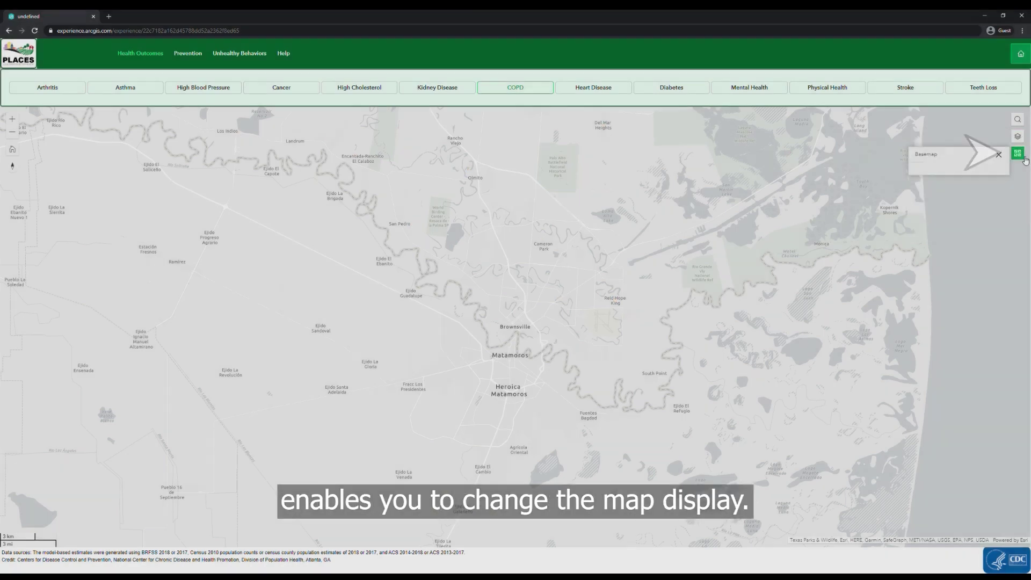
{"action": "left_click", "coordinate": [969, 154]}
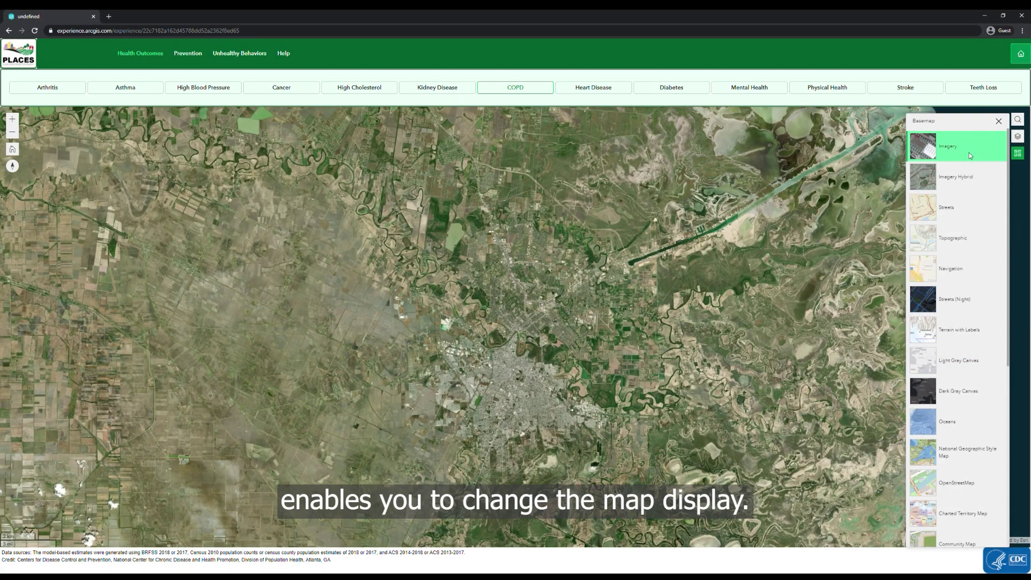
{"action": "left_click", "coordinate": [966, 206]}
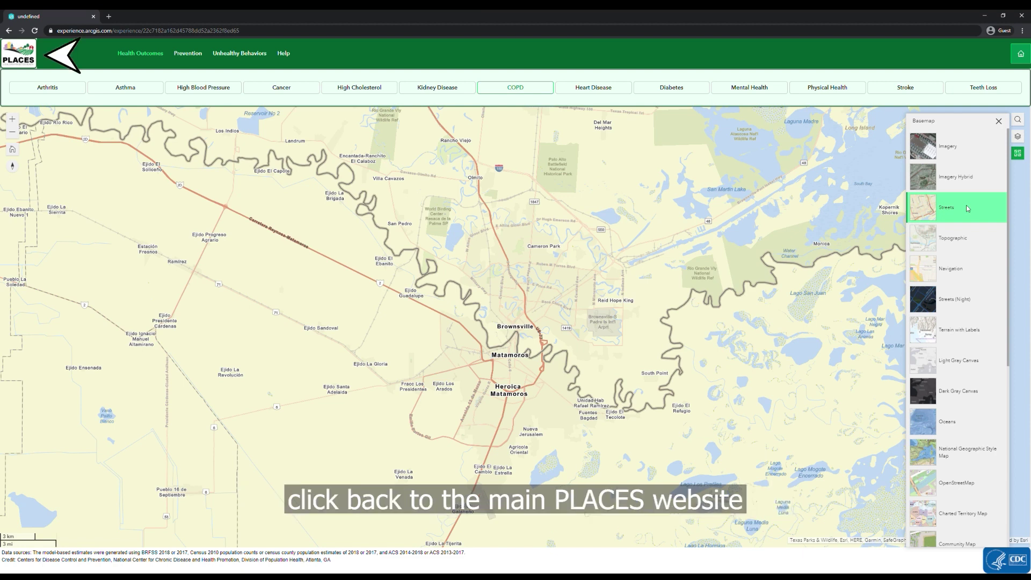
Step: Go from the map to the main PLACES website's Contact Us page and locate the Get Email Updates address field
{"action": "left_click", "coordinate": [29, 66]}
{"action": "left_click_drag", "start_coordinate": [1026, 63], "coordinate": [1021, 275]}
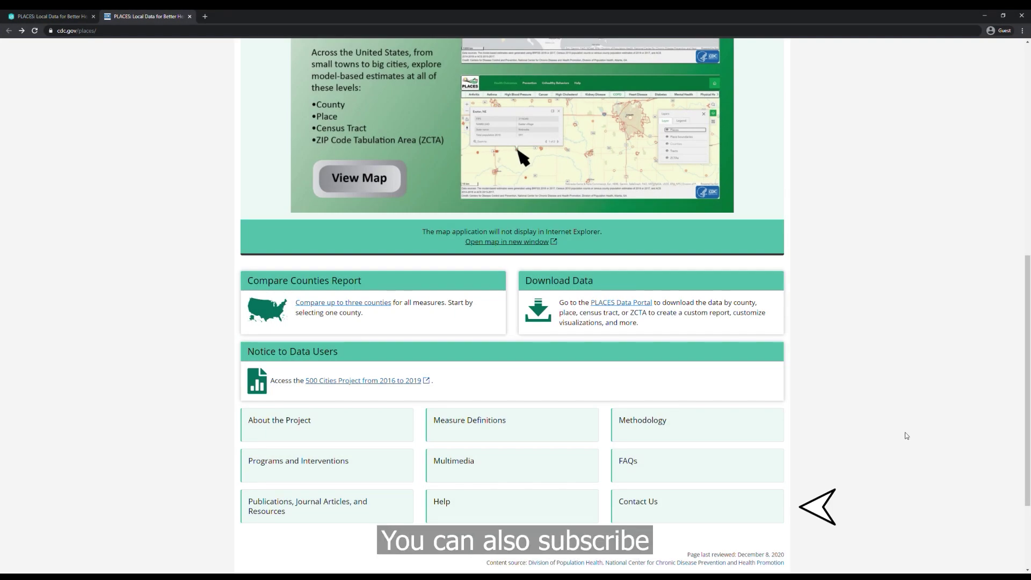
{"action": "left_click", "coordinate": [766, 505]}
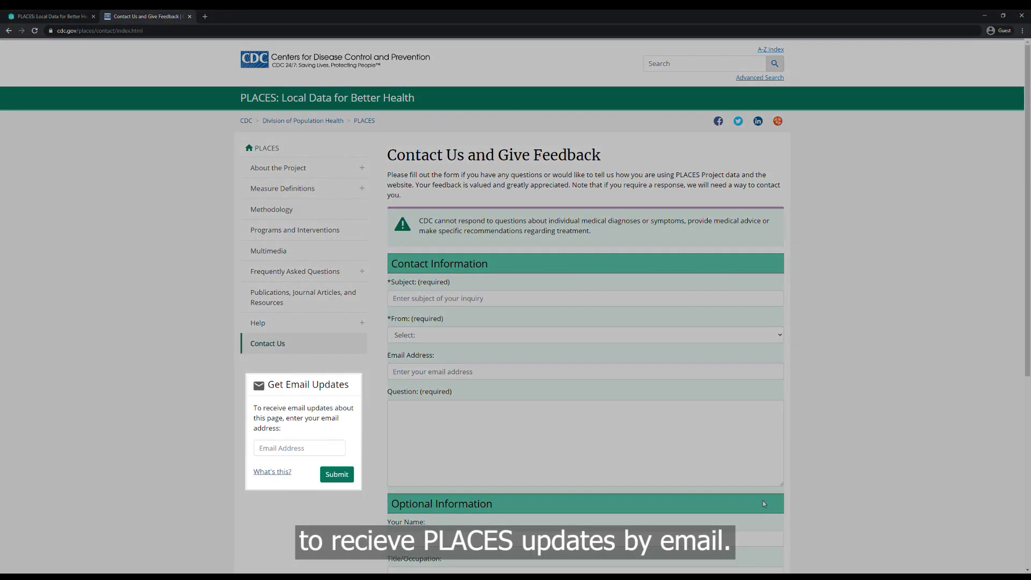
{"action": "left_click", "coordinate": [303, 454]}
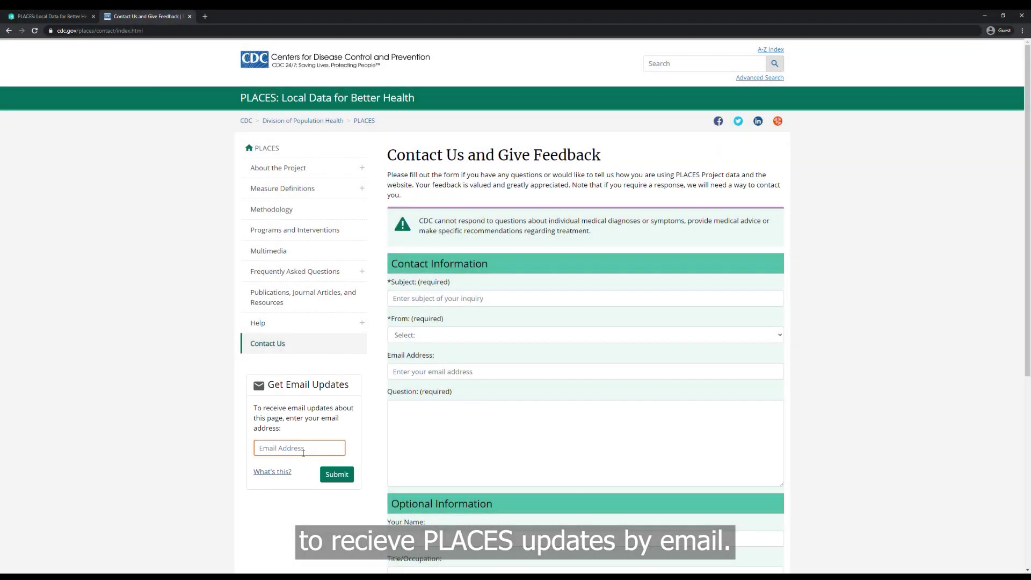
{"action": "left_click", "coordinate": [218, 453]}
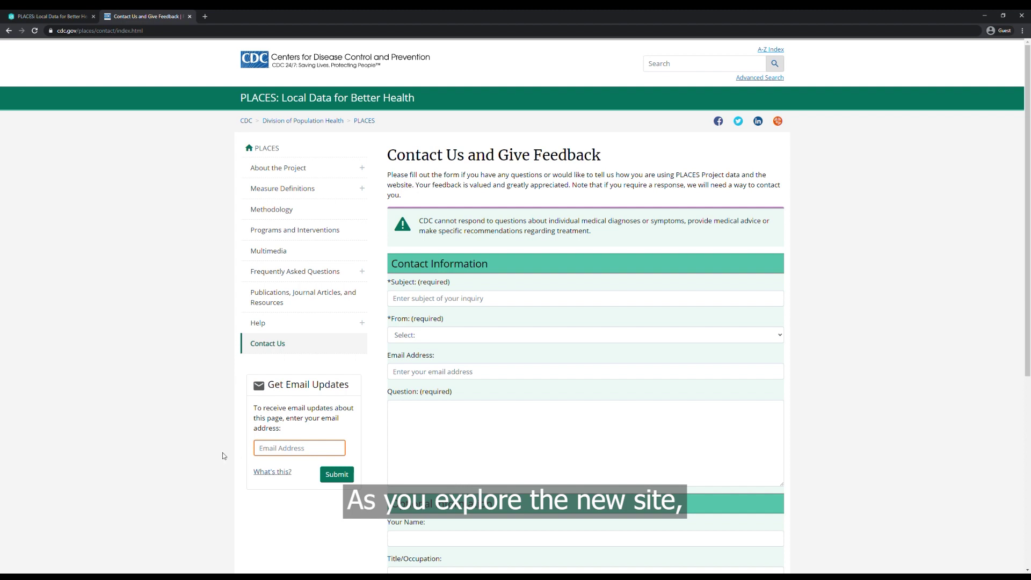